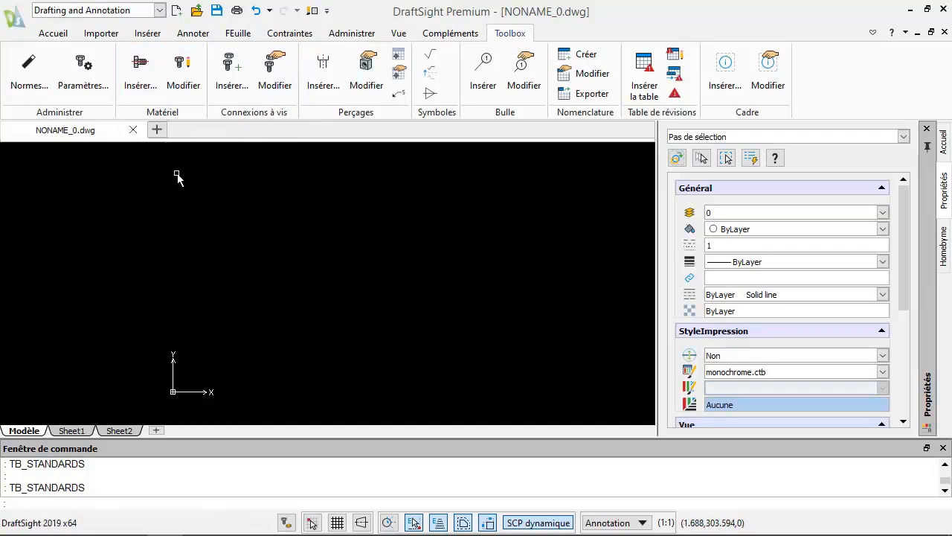
# - Open the Toolbox standards manager and activate the ISO base standard
pyautogui.click(26, 72)
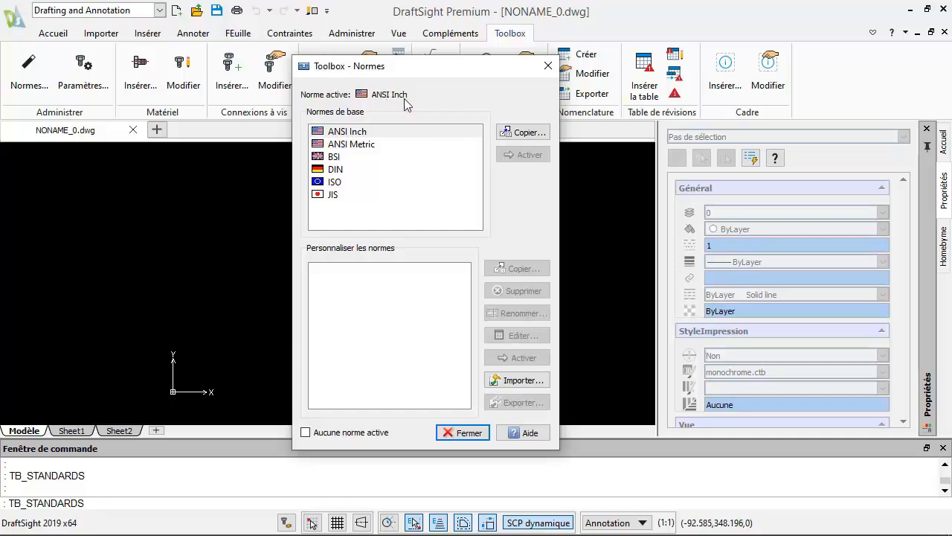
pyautogui.click(336, 146)
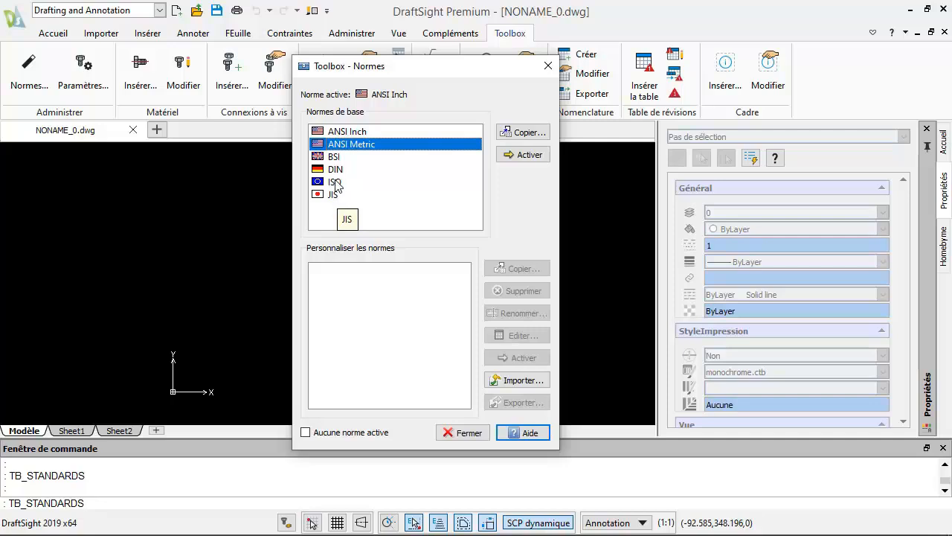
pyautogui.click(335, 183)
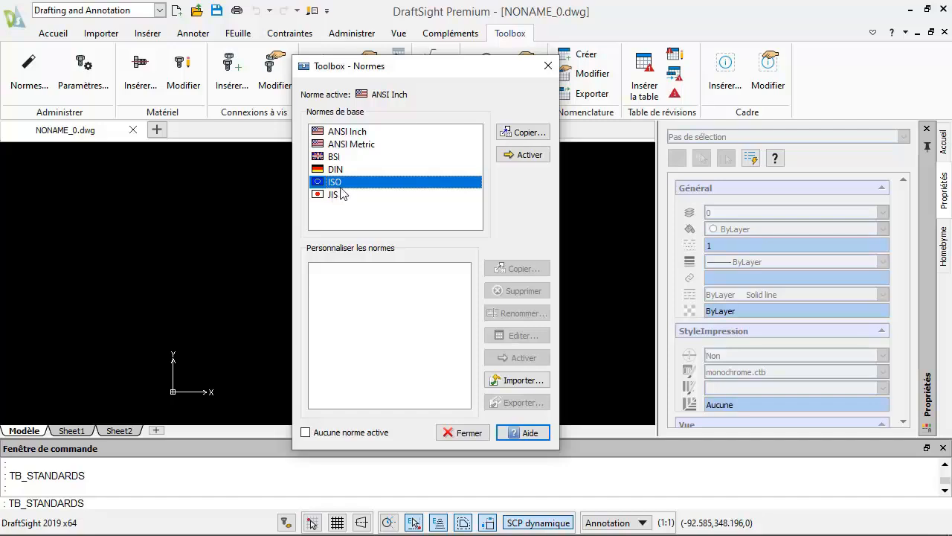
pyautogui.click(538, 156)
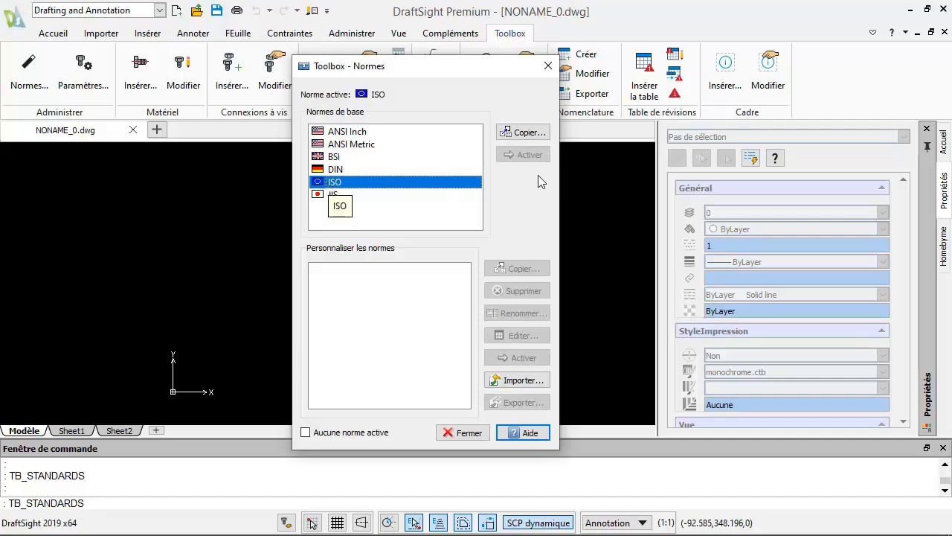
# - Copy the ISO base standard to a custom standard named ISO plus the author's first name, and activate the copy
pyautogui.click(356, 146)
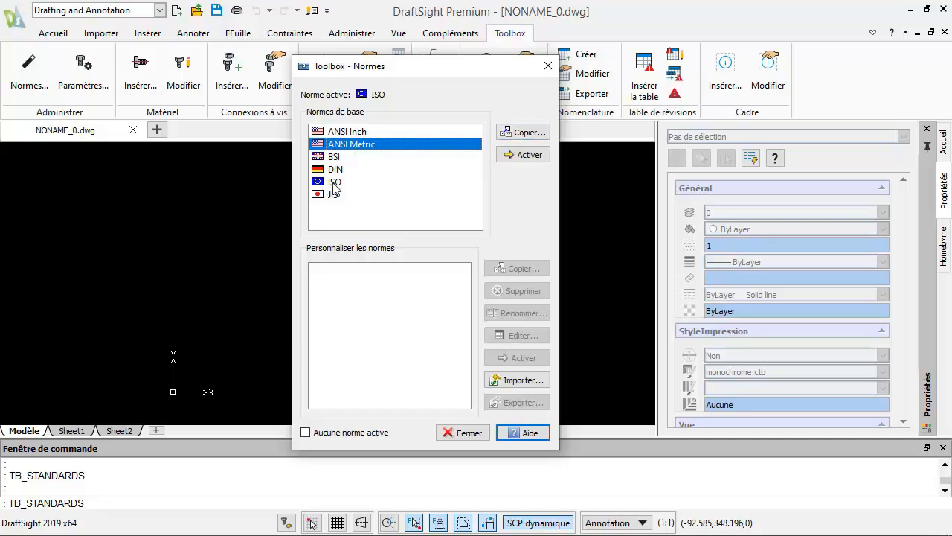
pyautogui.click(334, 186)
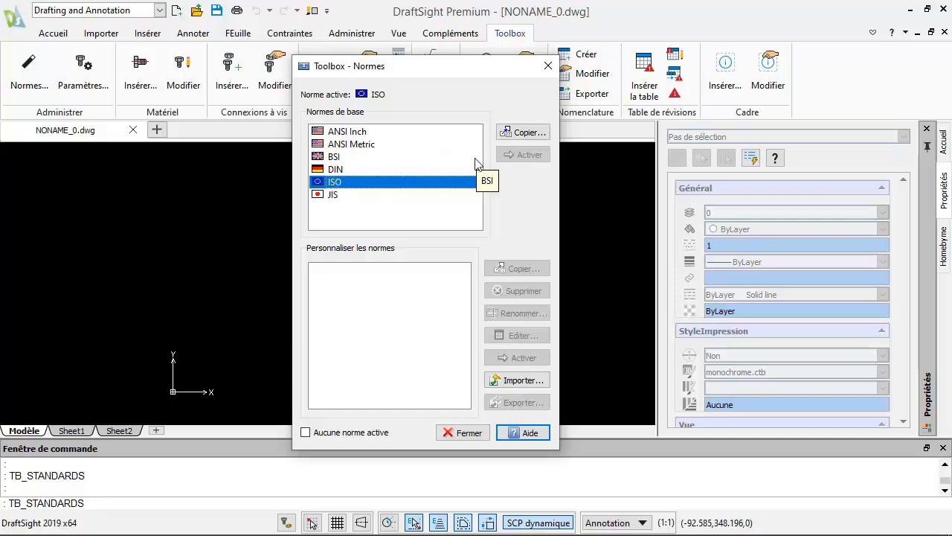
pyautogui.click(519, 132)
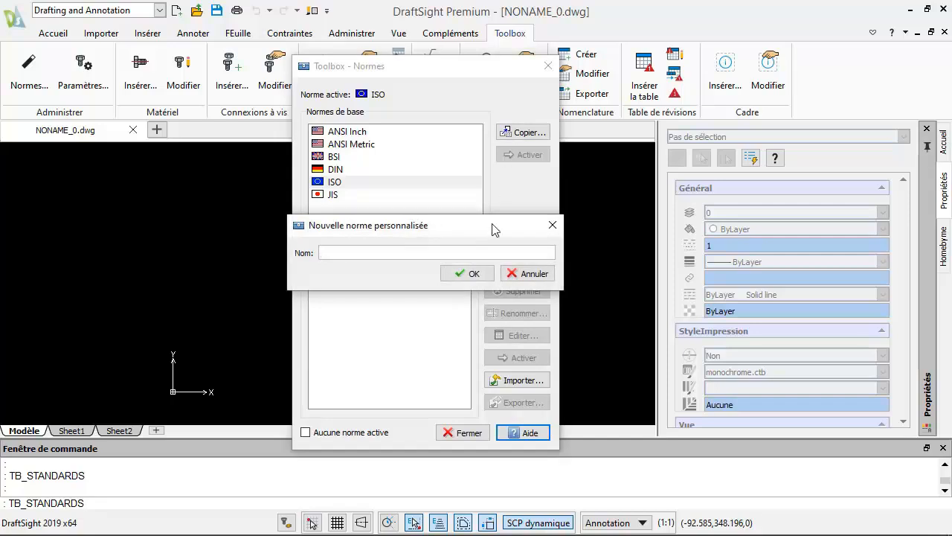
pyautogui.write('ISO-Alexandre')
pyautogui.click(467, 275)
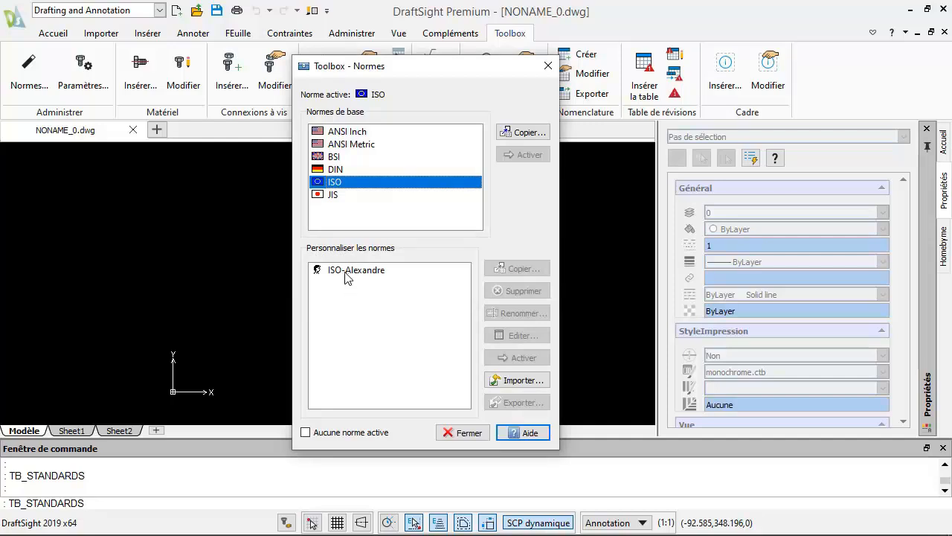
pyautogui.click(344, 275)
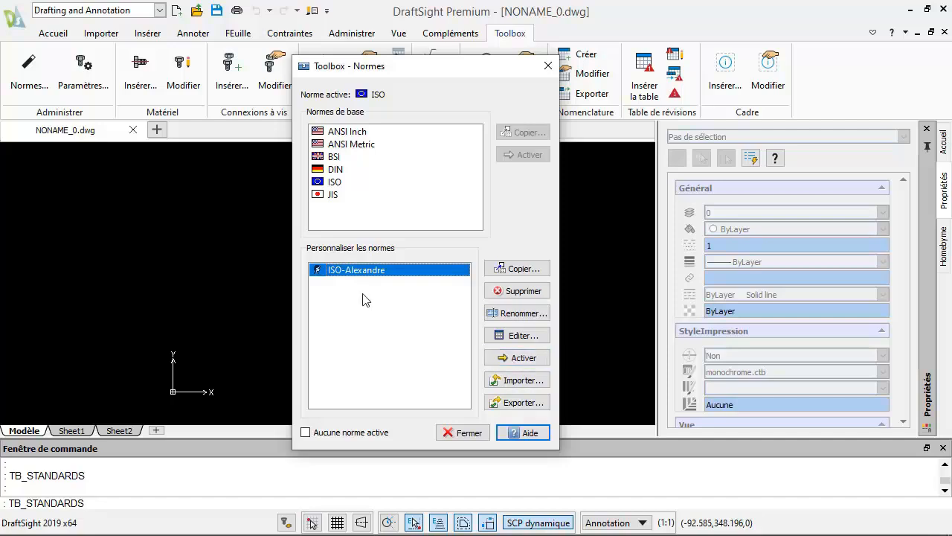
pyautogui.click(510, 360)
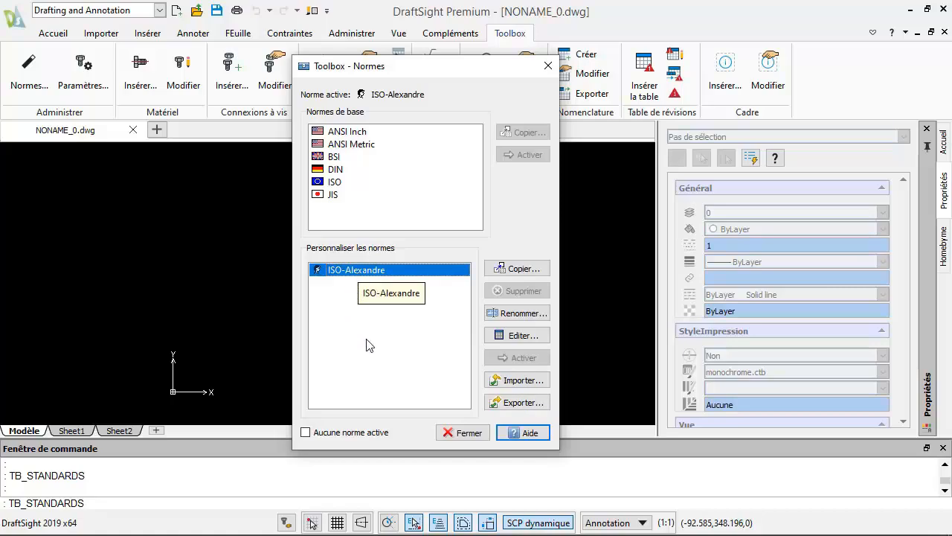
# - Review the export and import file dialogs for custom standards without saving or loading a file
pyautogui.click(525, 403)
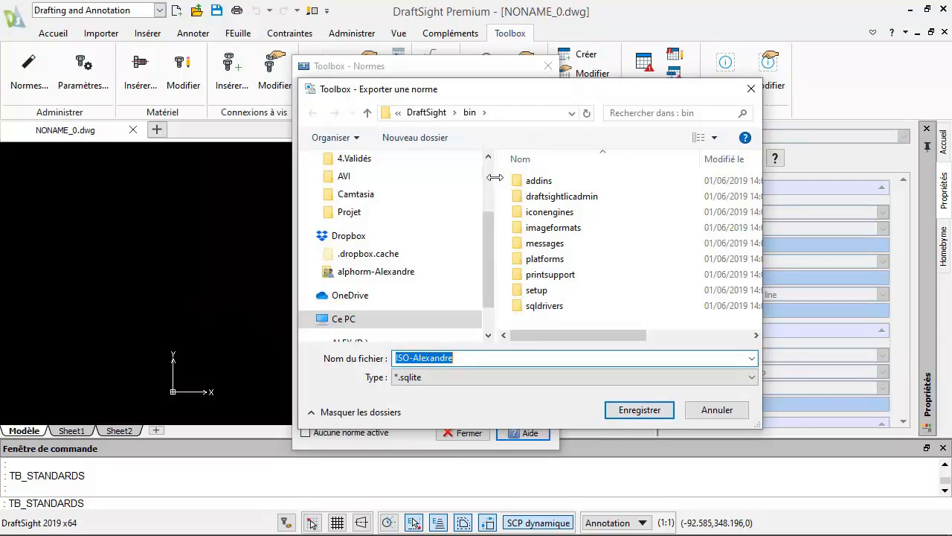
pyautogui.moveTo(495, 178); pyautogui.dragTo(348, 190)
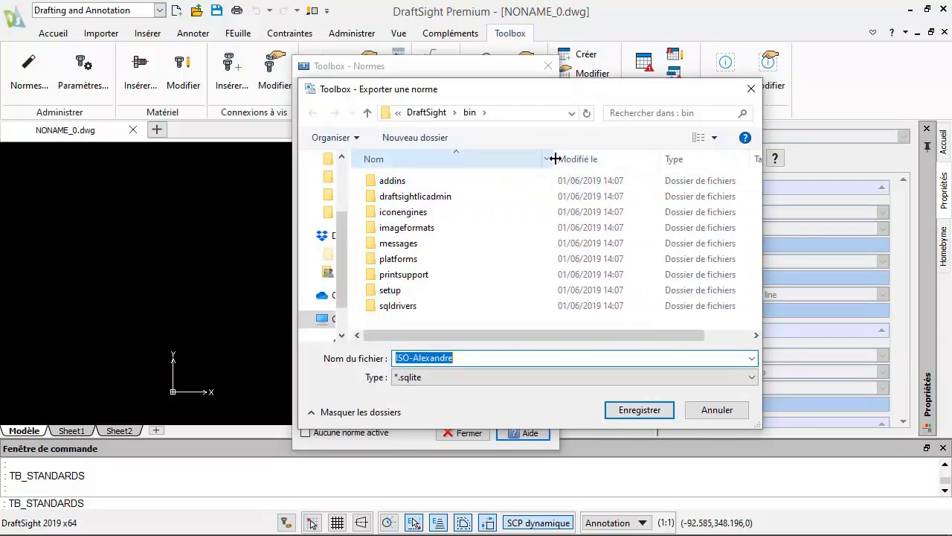
pyautogui.moveTo(556, 156); pyautogui.dragTo(767, 159)
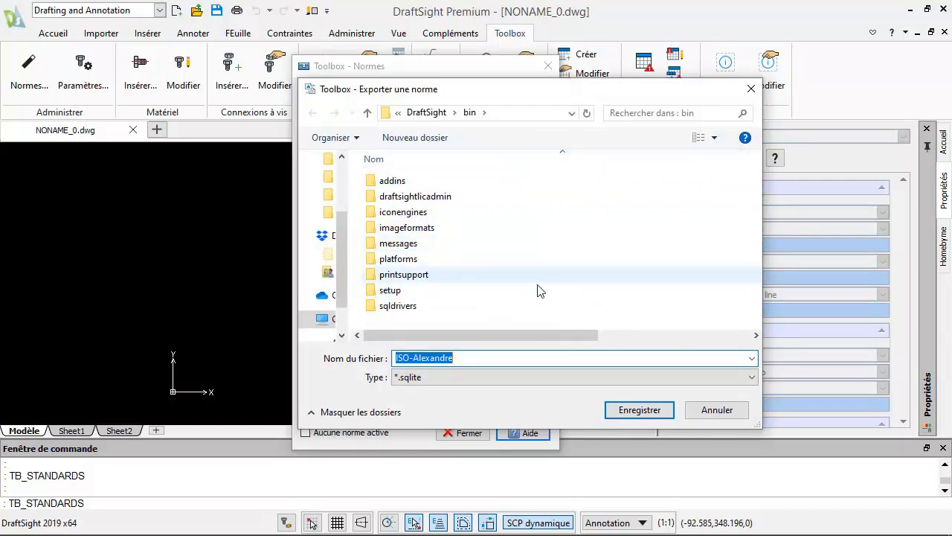
pyautogui.click(716, 411)
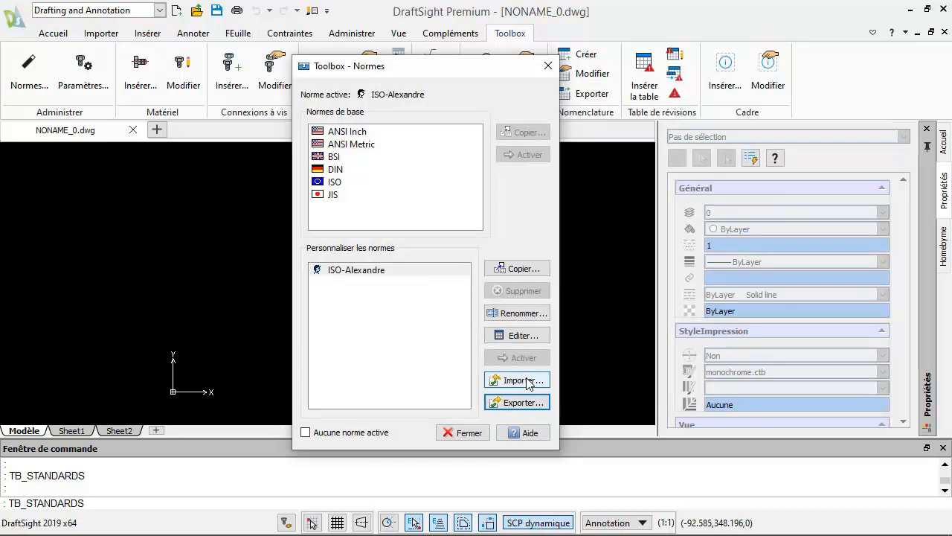
pyautogui.click(526, 381)
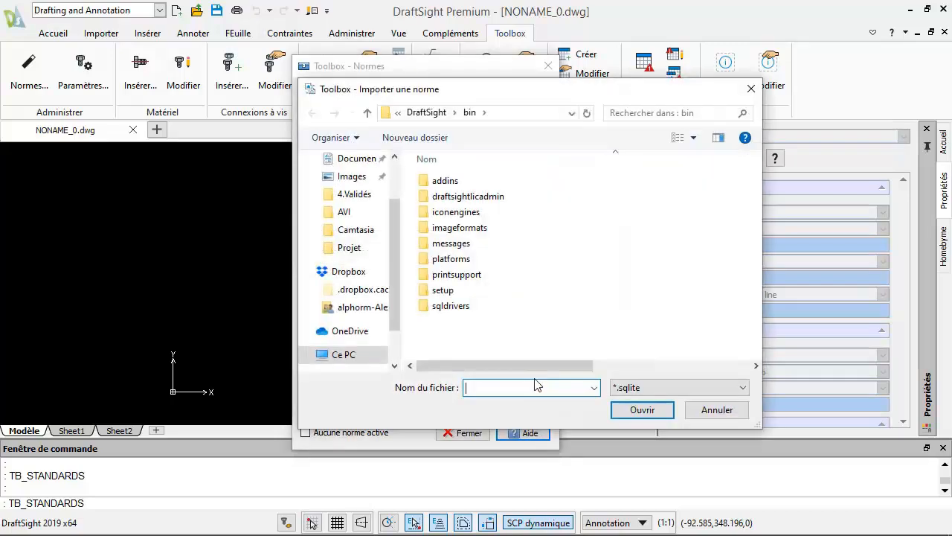
pyautogui.click(718, 409)
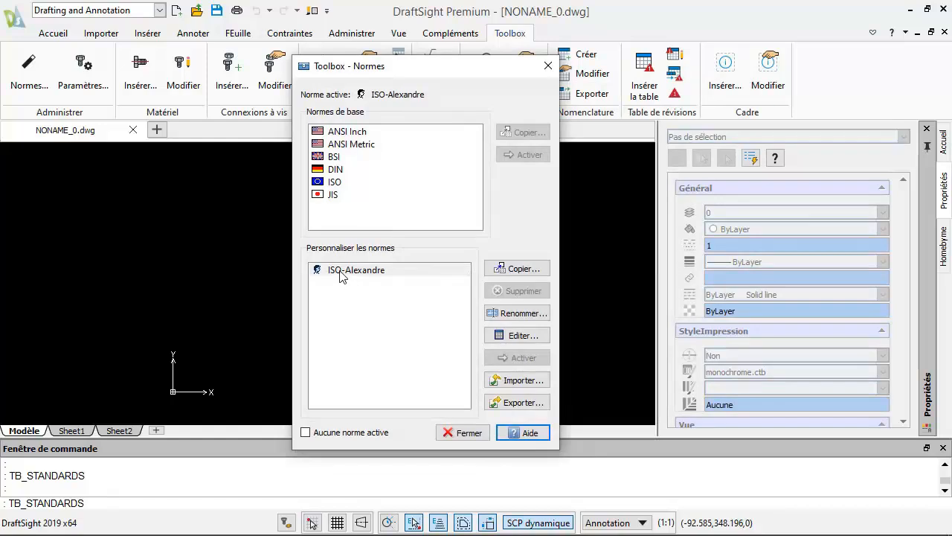
# - Open the custom standard's table editor and examine the Boulon hexagonal size table and its Longueurs table under BOULONS
pyautogui.click(340, 271)
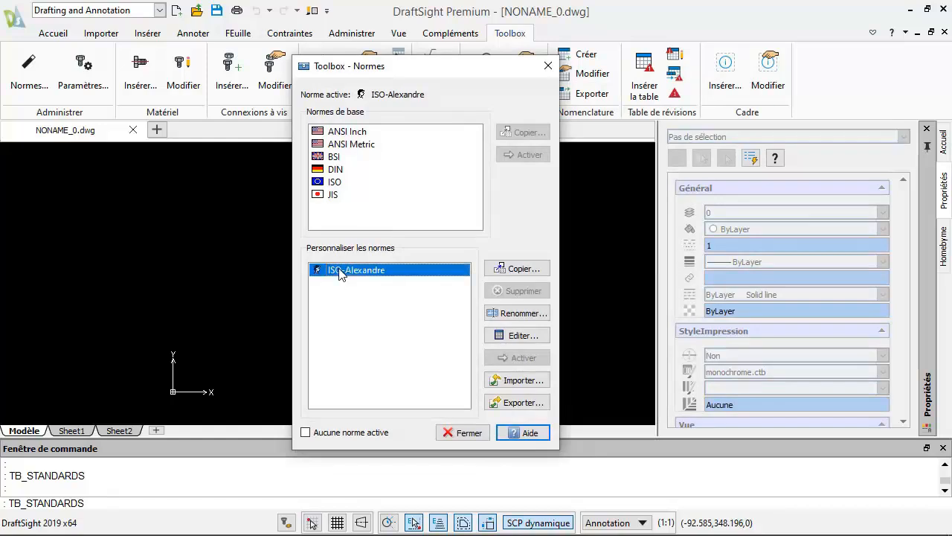
pyautogui.click(513, 338)
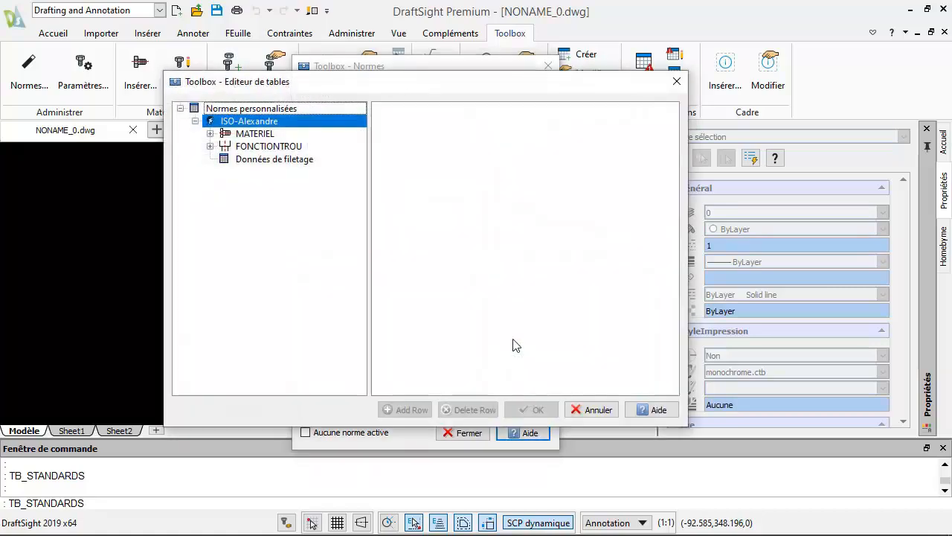
pyautogui.click(211, 134)
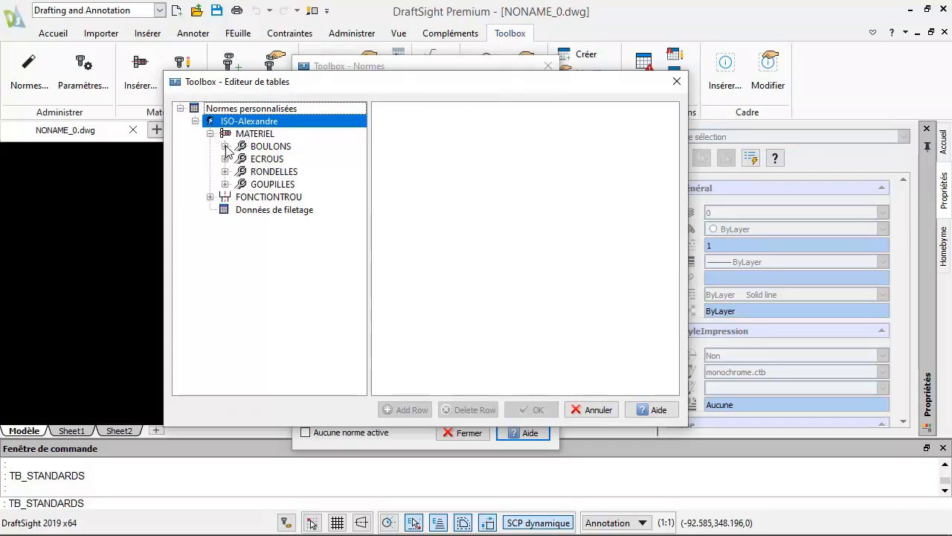
pyautogui.click(224, 146)
pyautogui.click(277, 159)
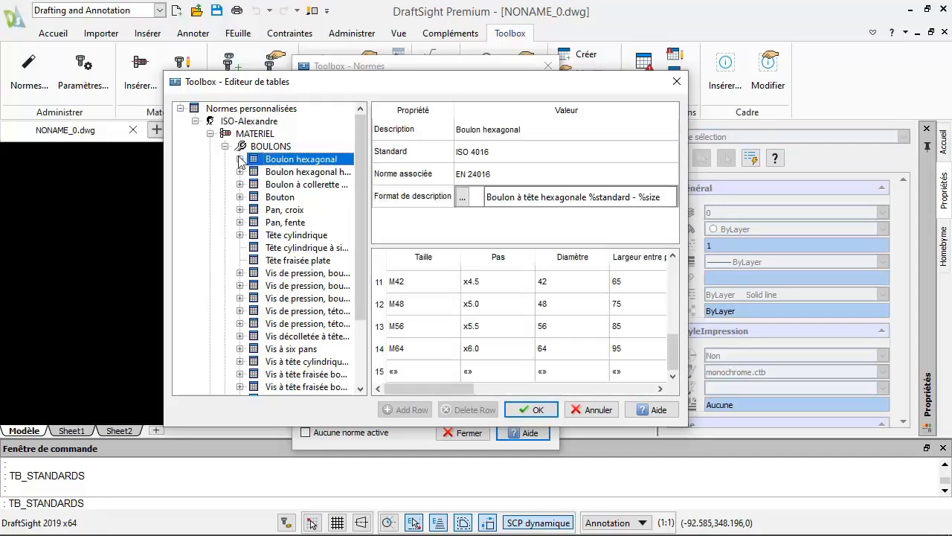
pyautogui.click(240, 159)
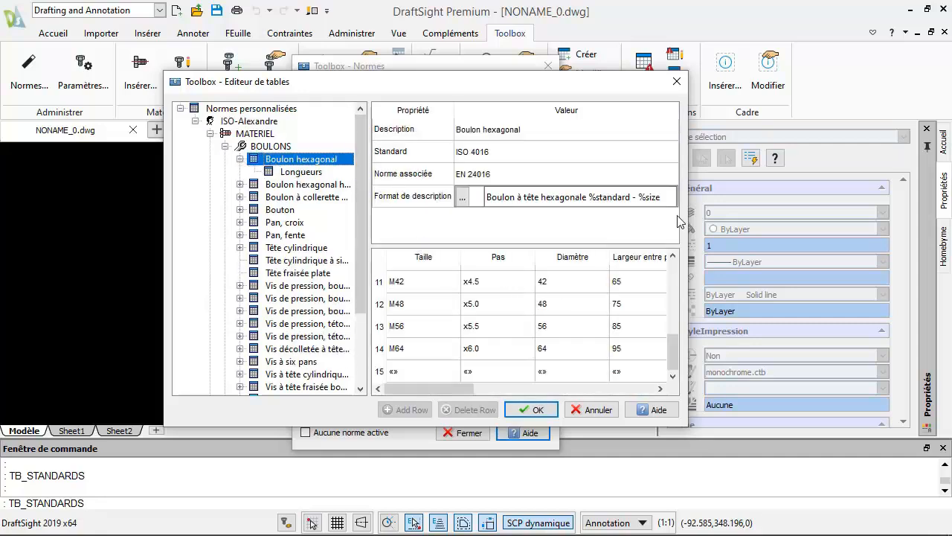
pyautogui.click(318, 174)
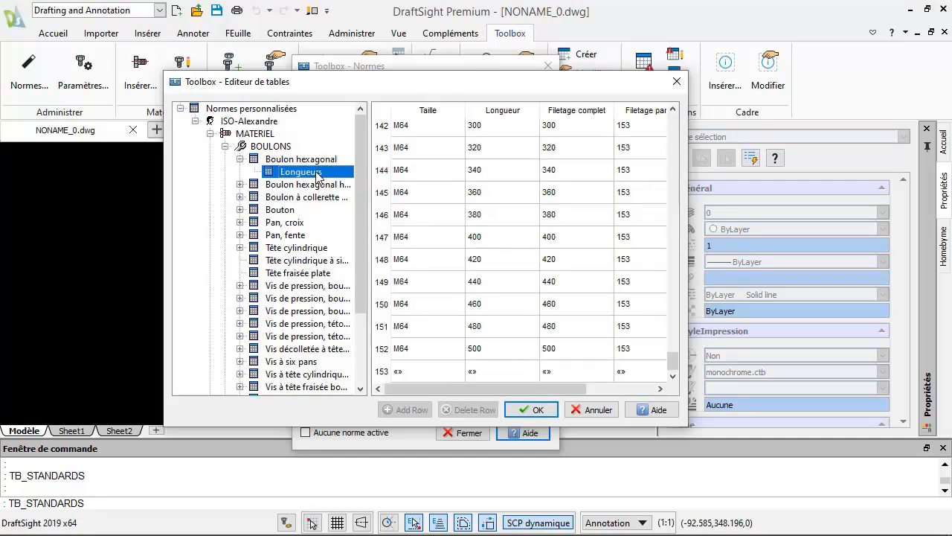
pyautogui.click(296, 160)
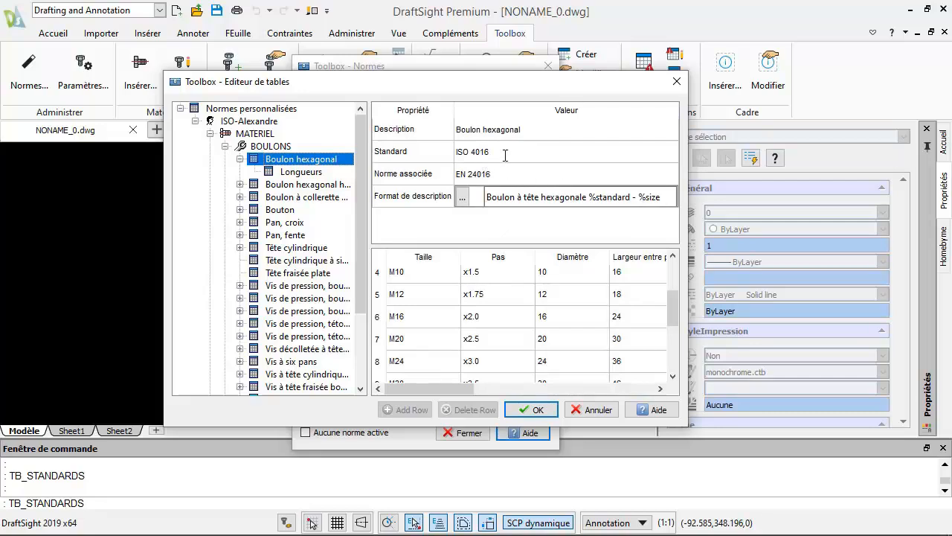
pyautogui.click(298, 174)
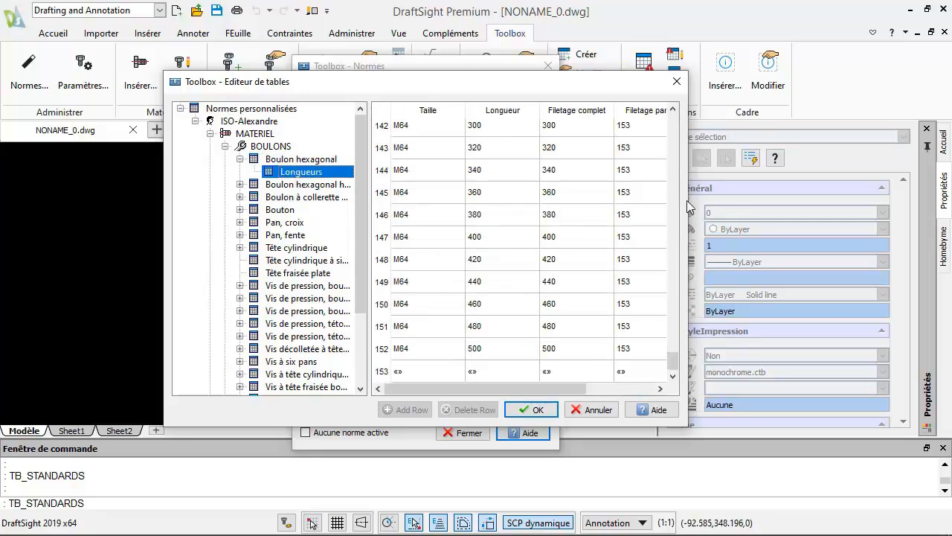
# - Widen the table editor, inspect the editable Longueur and Filetage complet cells of row 142, and close the editor
pyautogui.moveTo(687, 200); pyautogui.dragTo(719, 256)
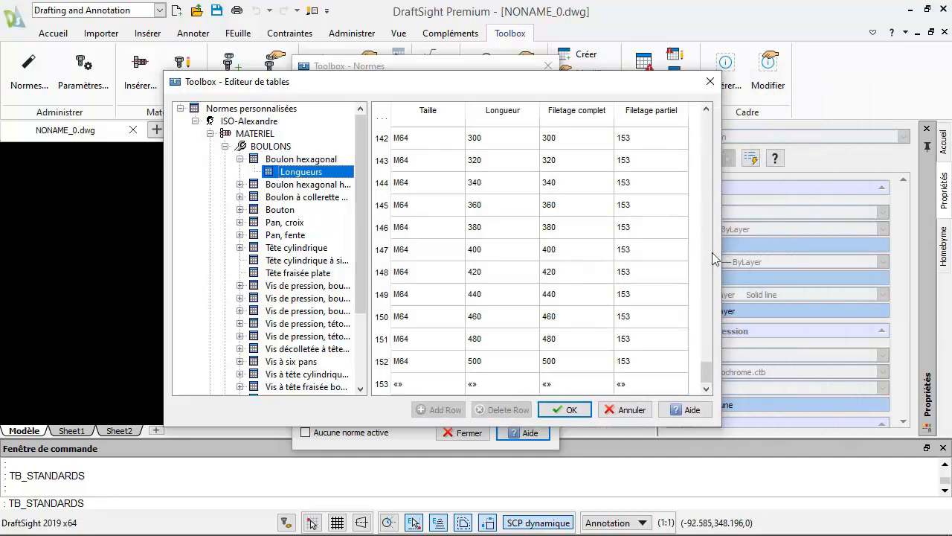
pyautogui.click(407, 142)
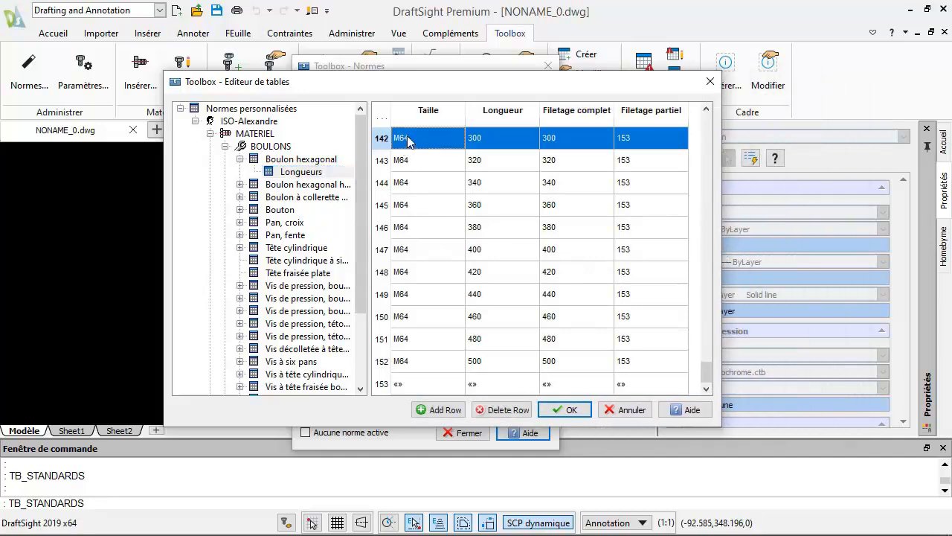
pyautogui.click(503, 138)
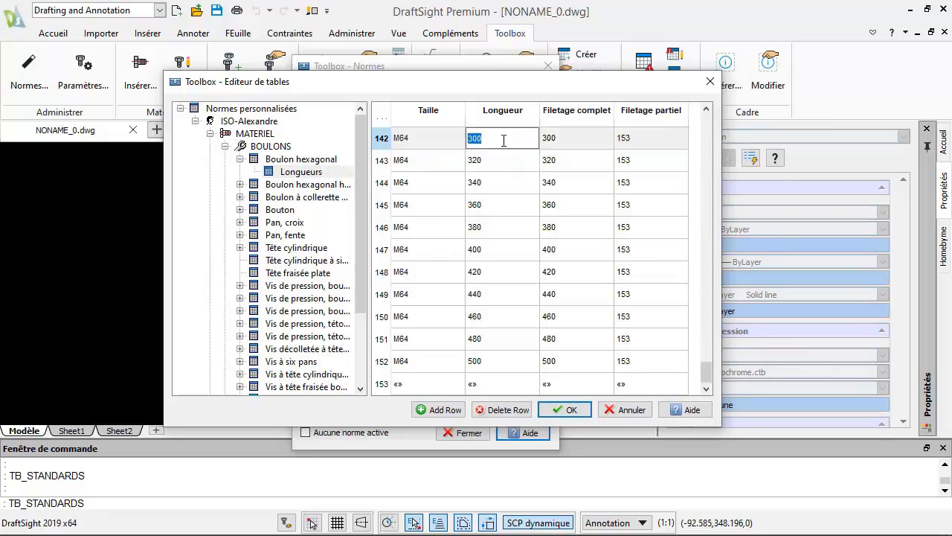
pyautogui.click(571, 141)
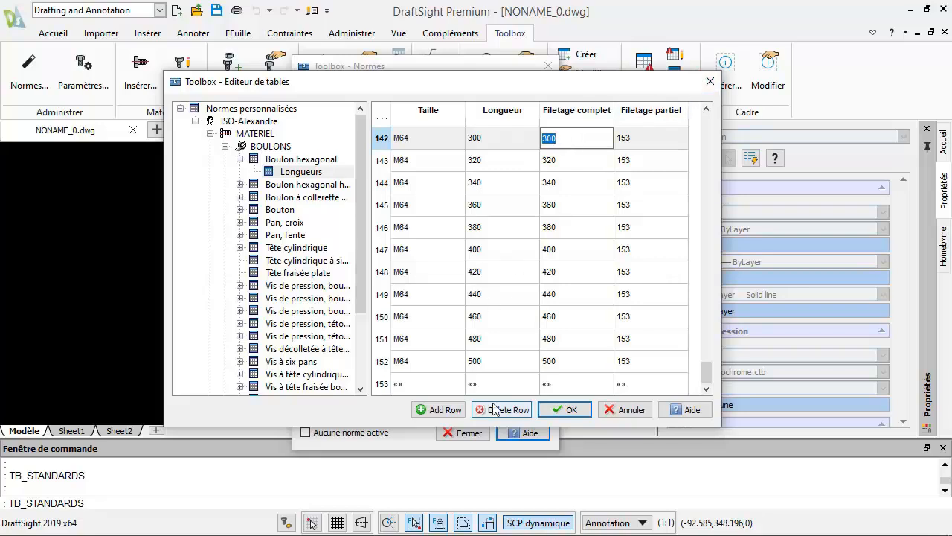
pyautogui.click(559, 414)
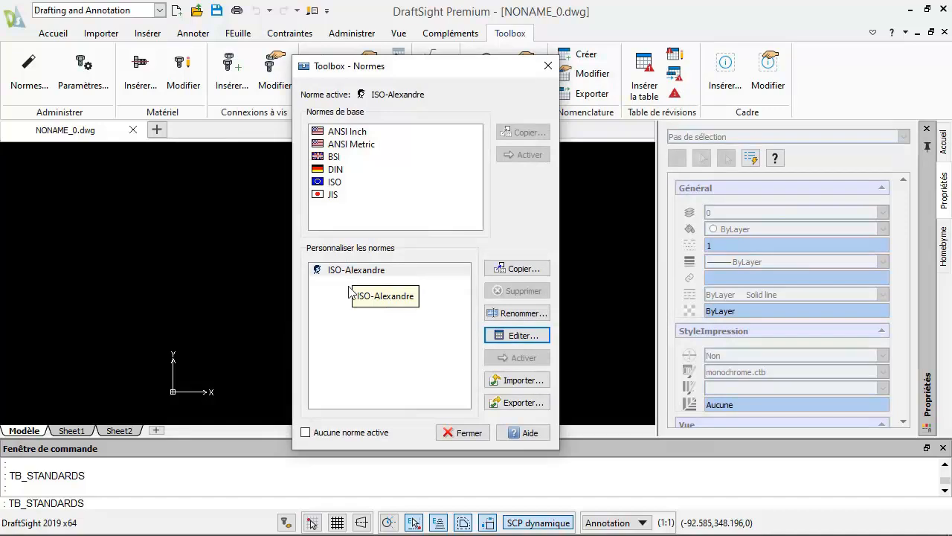
# - Make the ISO base standard active again, close the standards manager and reopen it to check the active standard
pyautogui.click(335, 182)
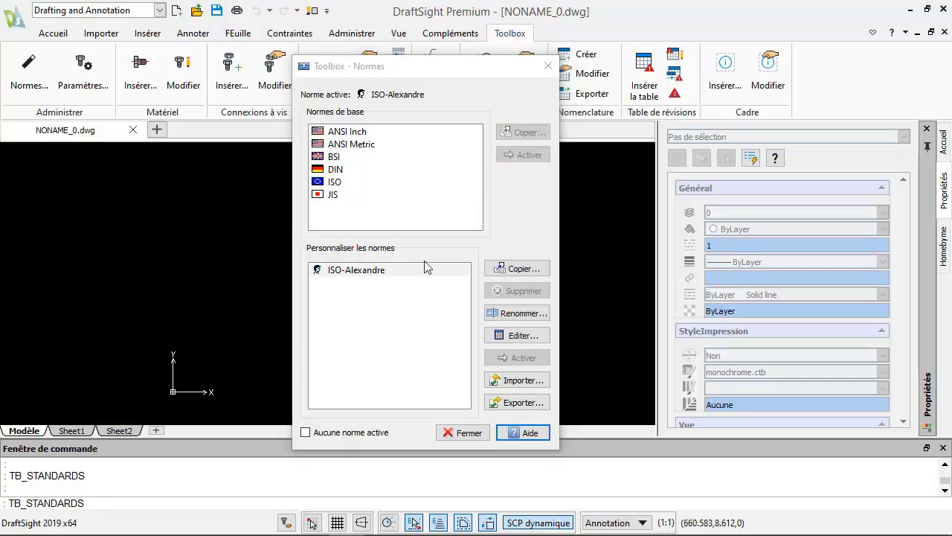
pyautogui.click(336, 185)
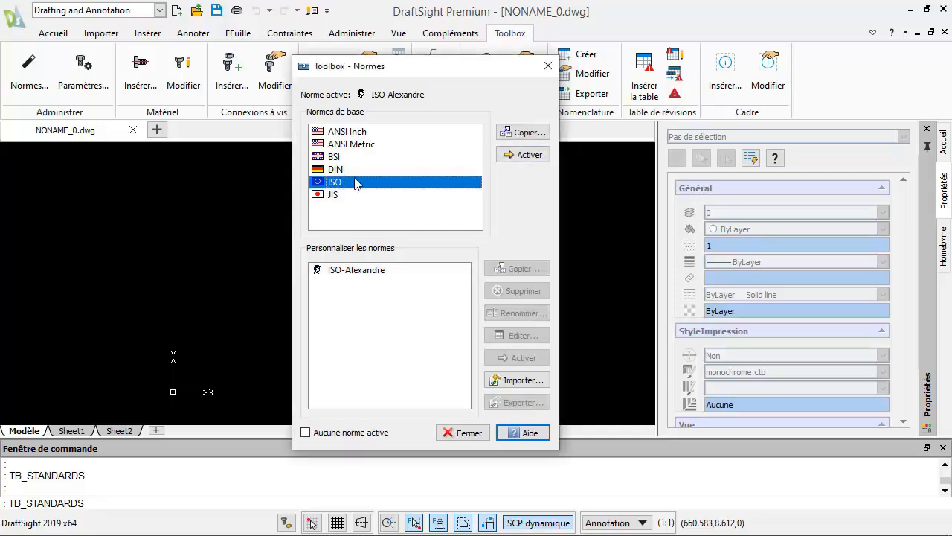
pyautogui.click(522, 155)
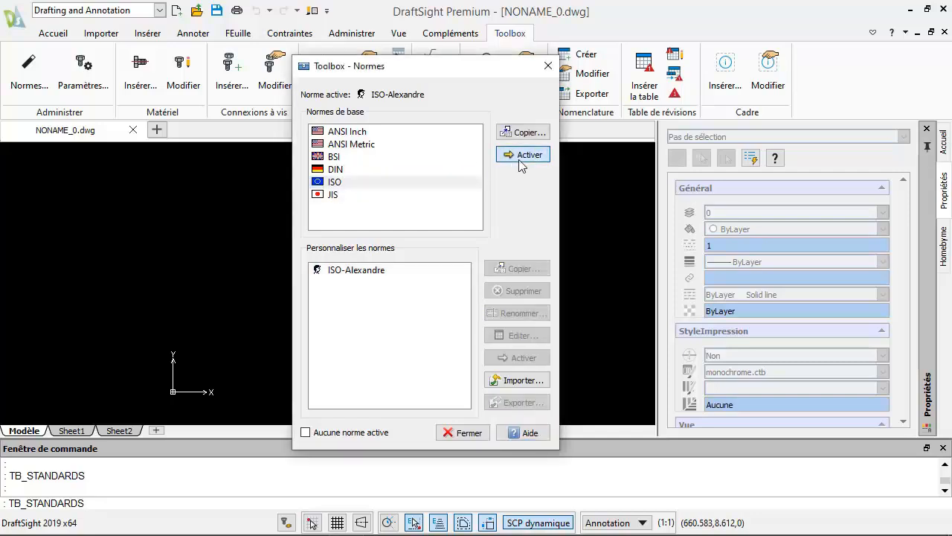
pyautogui.click(479, 434)
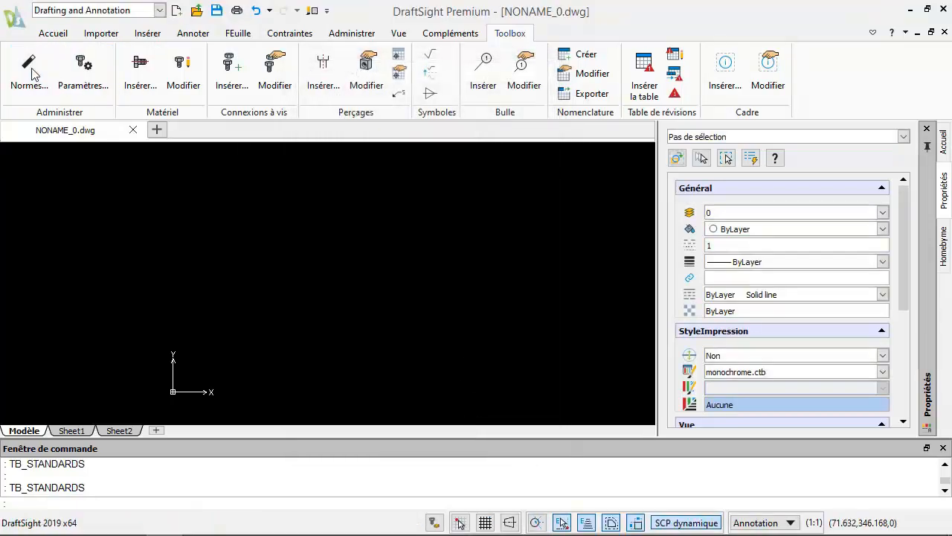
pyautogui.click(32, 69)
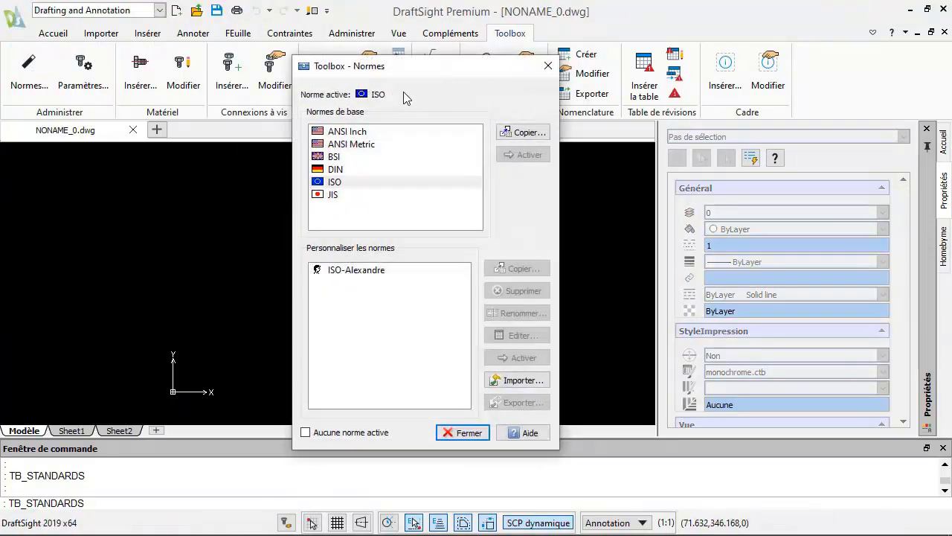
pyautogui.click(549, 68)
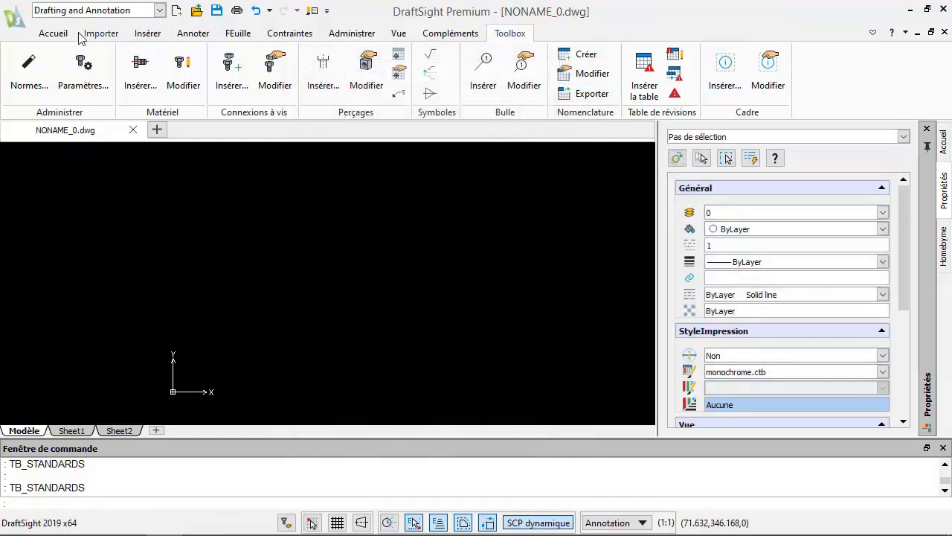